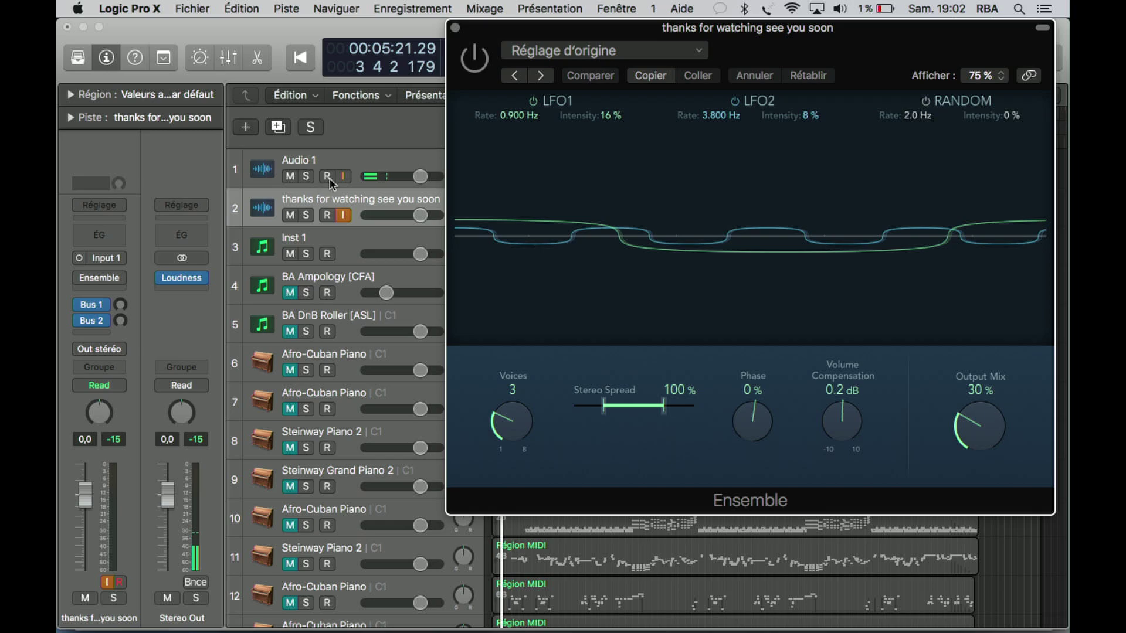
# Disarm recording on the Audio 1 track and start playback with the second track still monitored
pyautogui.click(328, 177)
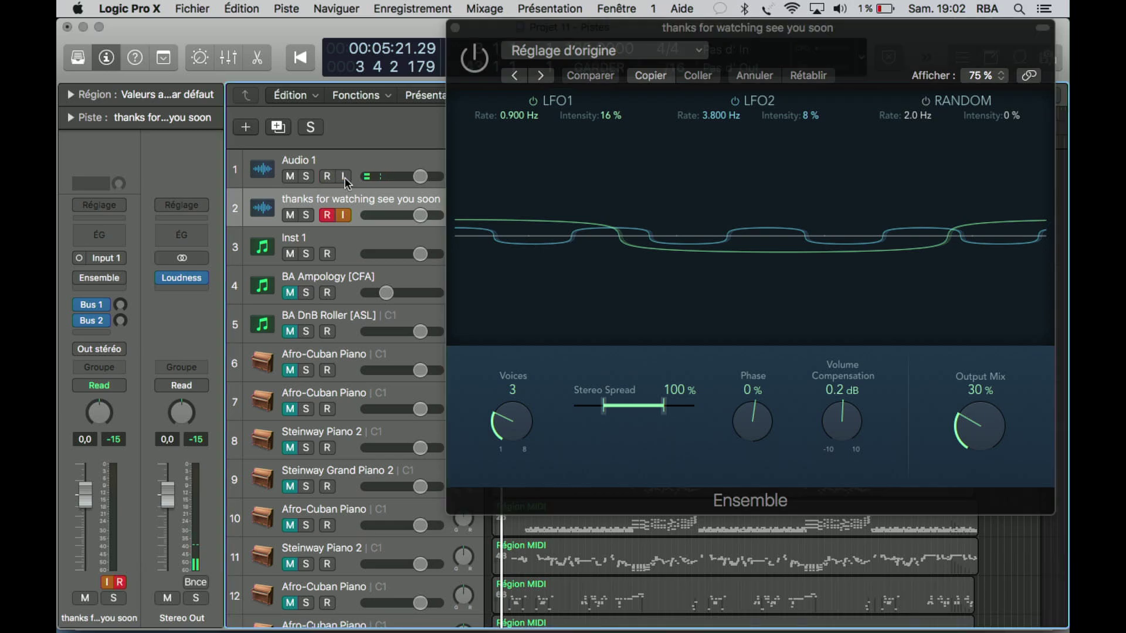
pyautogui.press('space')
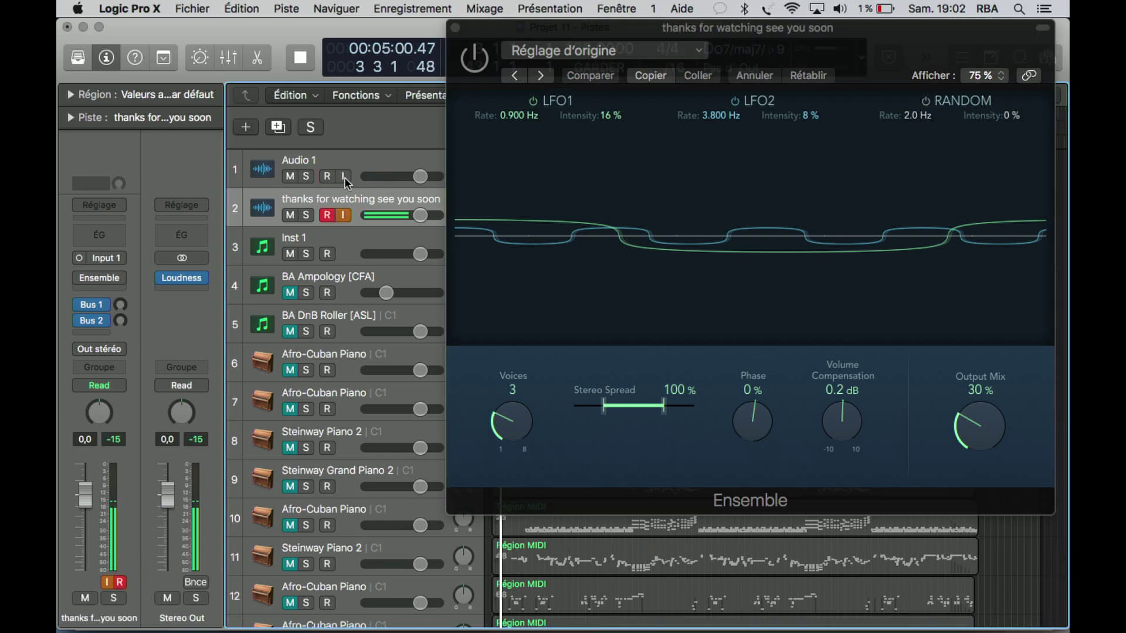
pyautogui.click(327, 215)
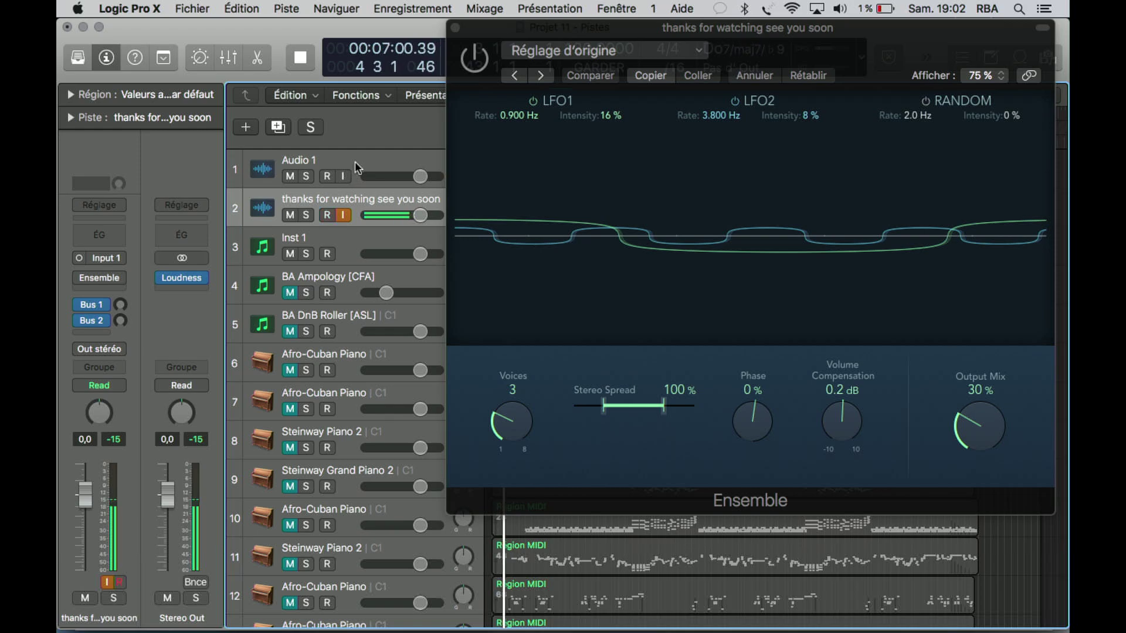
# Compare the track with Ensemble enabled and bypassed, using the default setting and the Backing Group preset
pyautogui.click(483, 56)
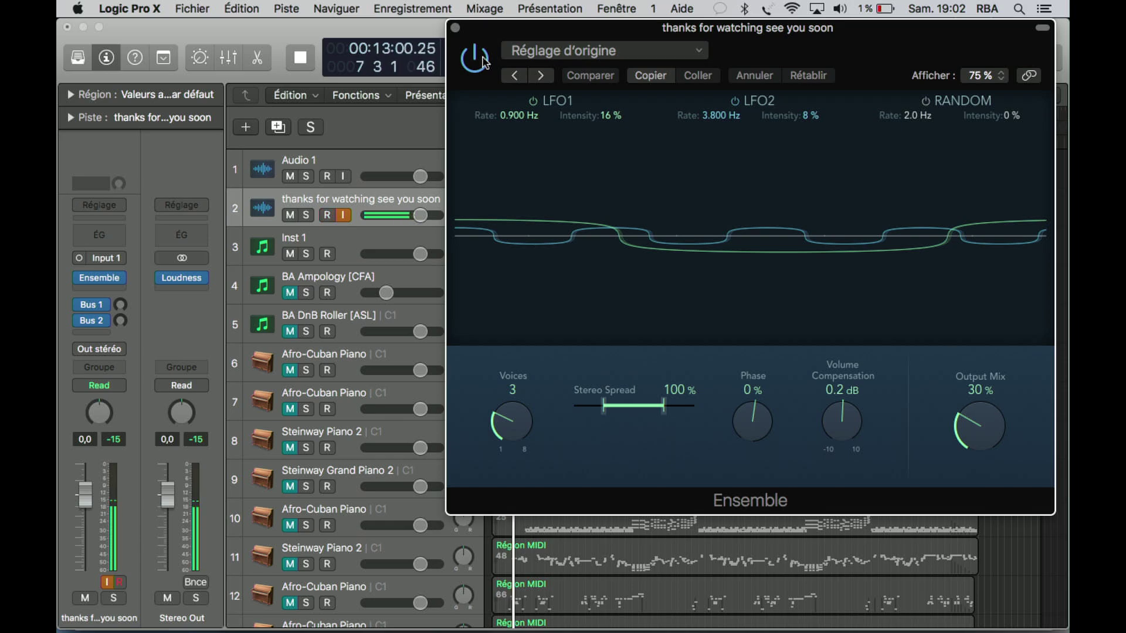
pyautogui.click(482, 59)
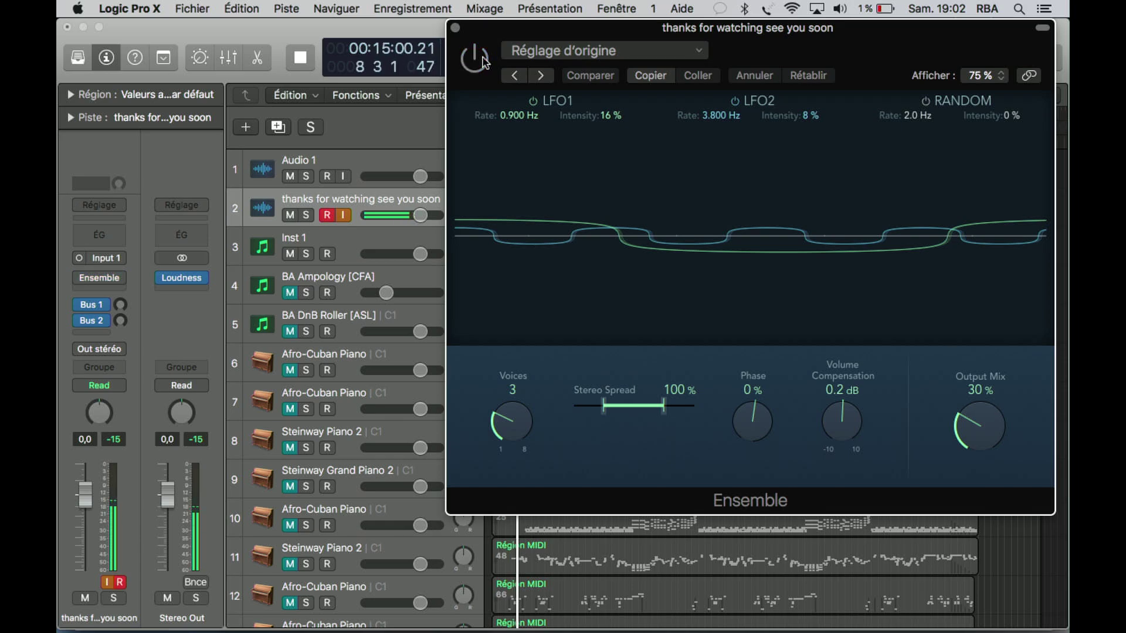
pyautogui.click(539, 76)
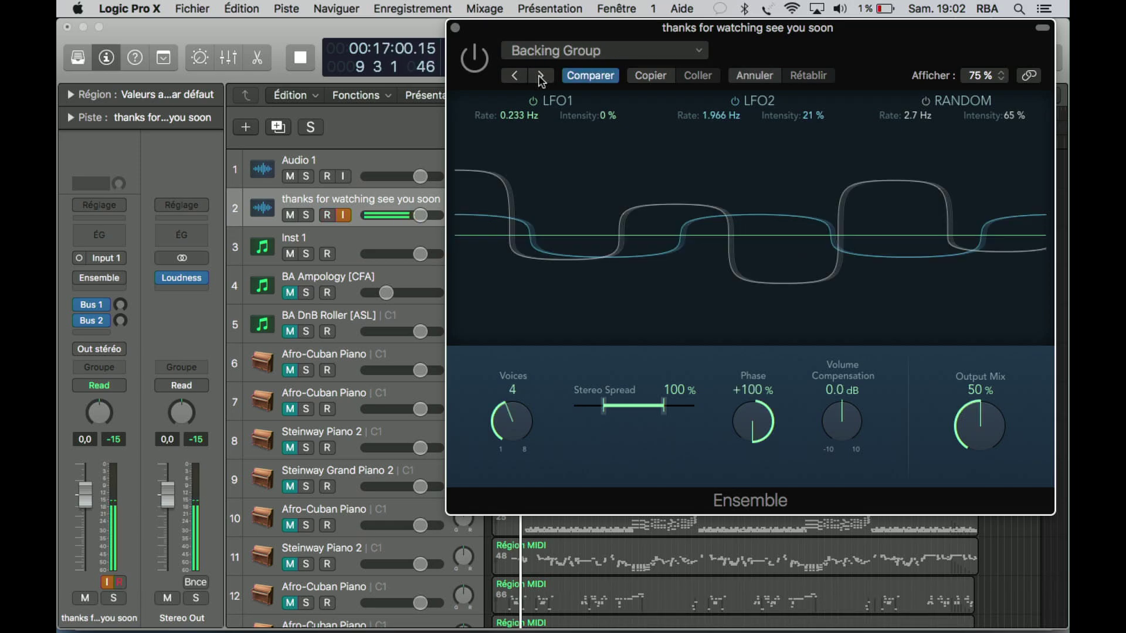
pyautogui.click(475, 58)
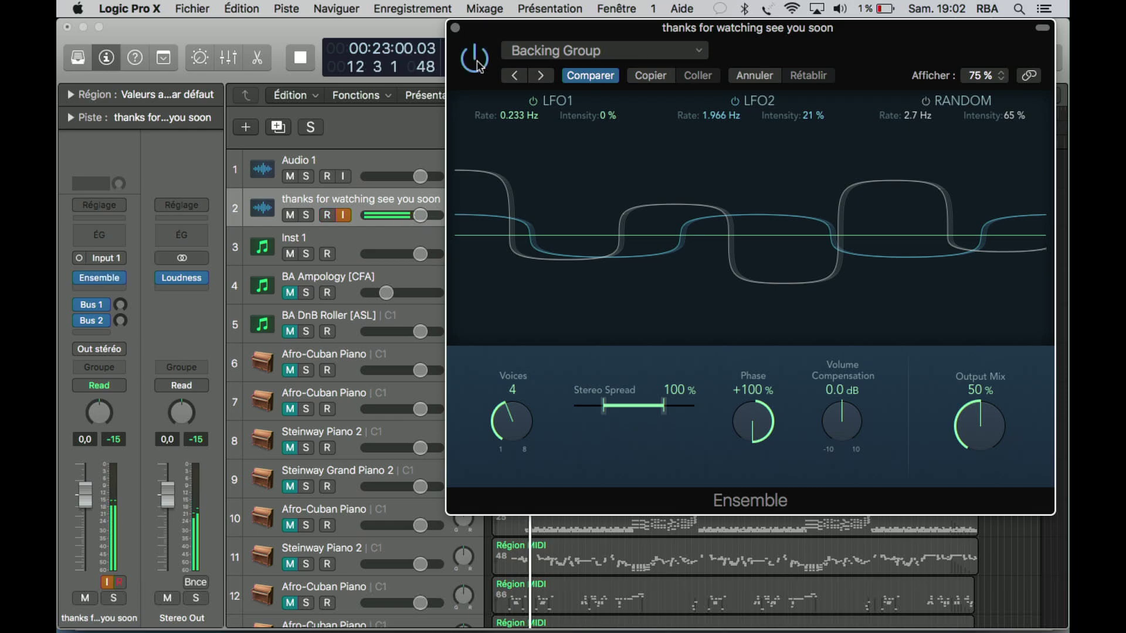
pyautogui.click(475, 59)
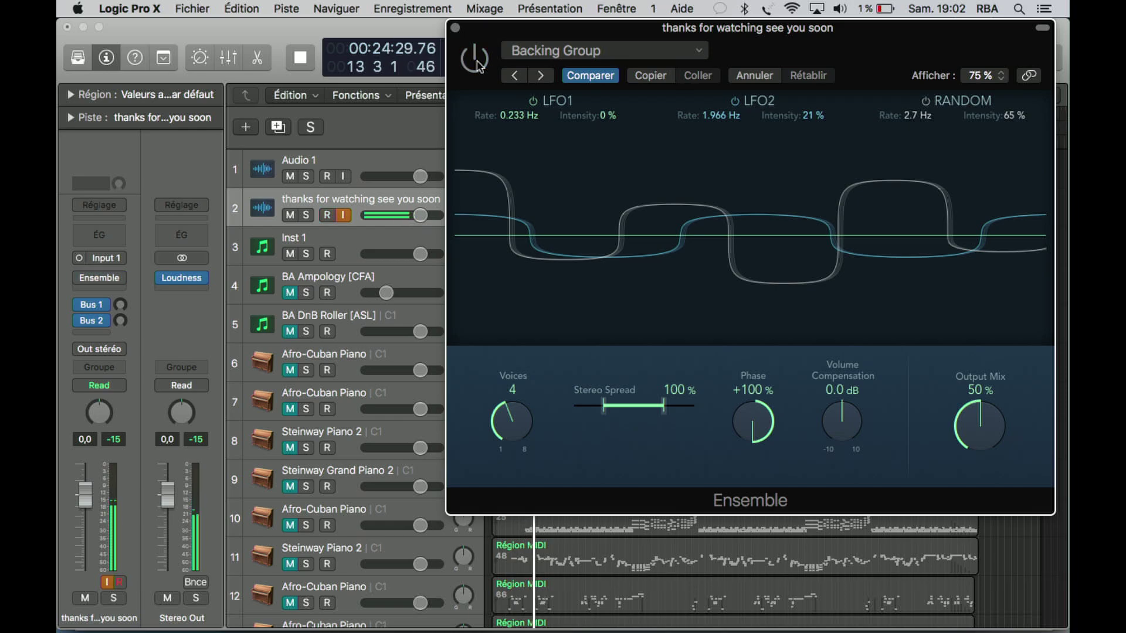
# Audition the Doubler and Rich Modulation presets of Ensemble, comparing each with the bypassed sound
pyautogui.click(539, 81)
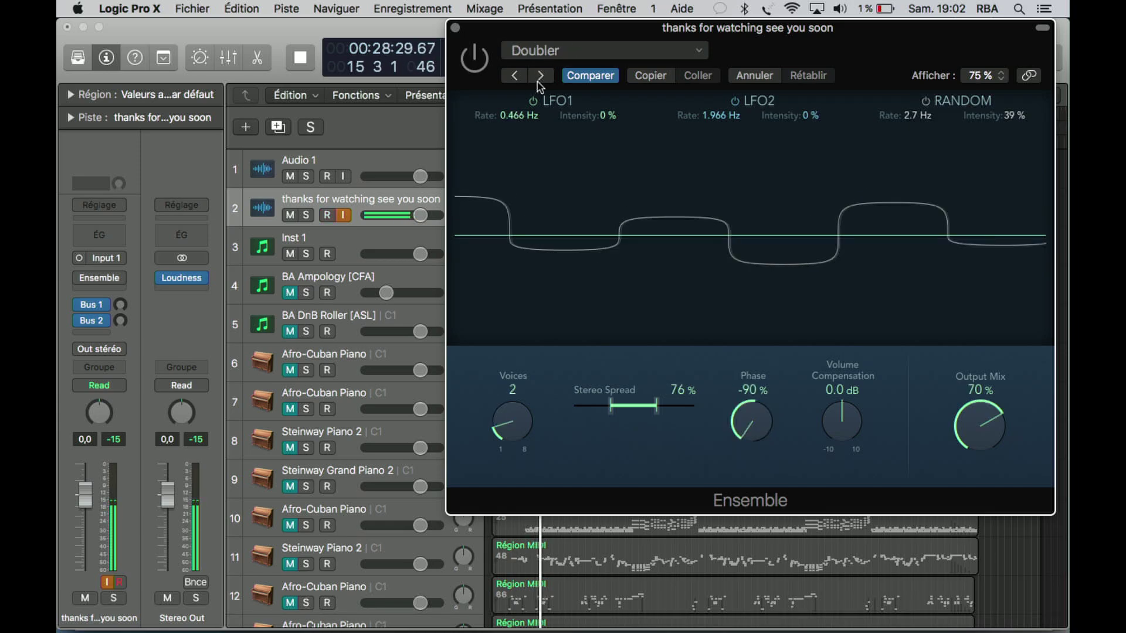
pyautogui.click(476, 58)
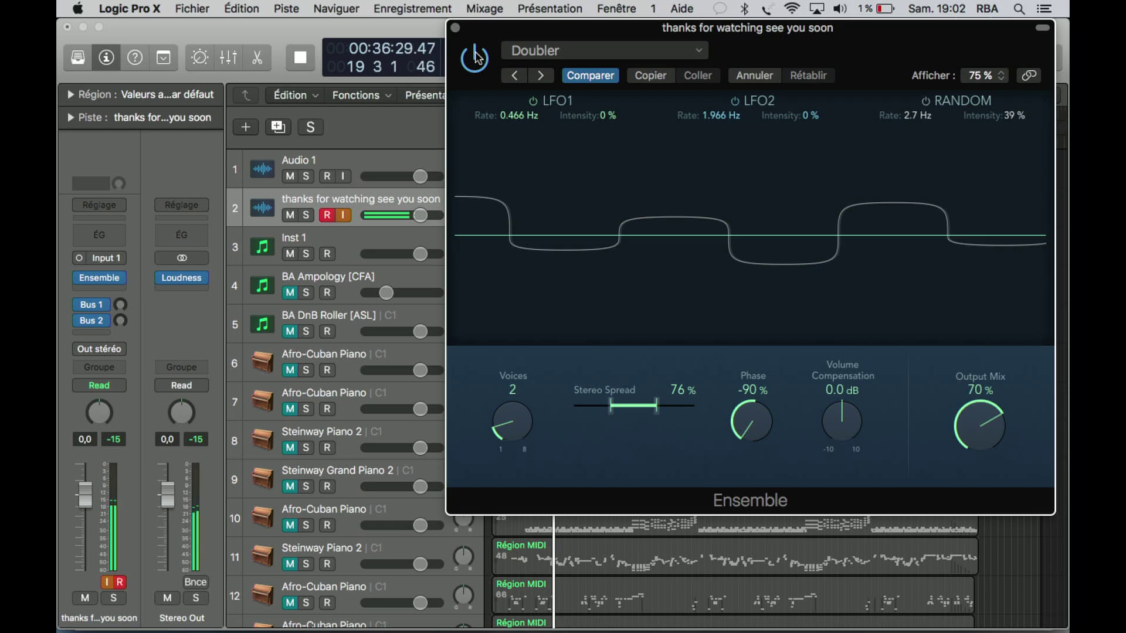
pyautogui.click(475, 56)
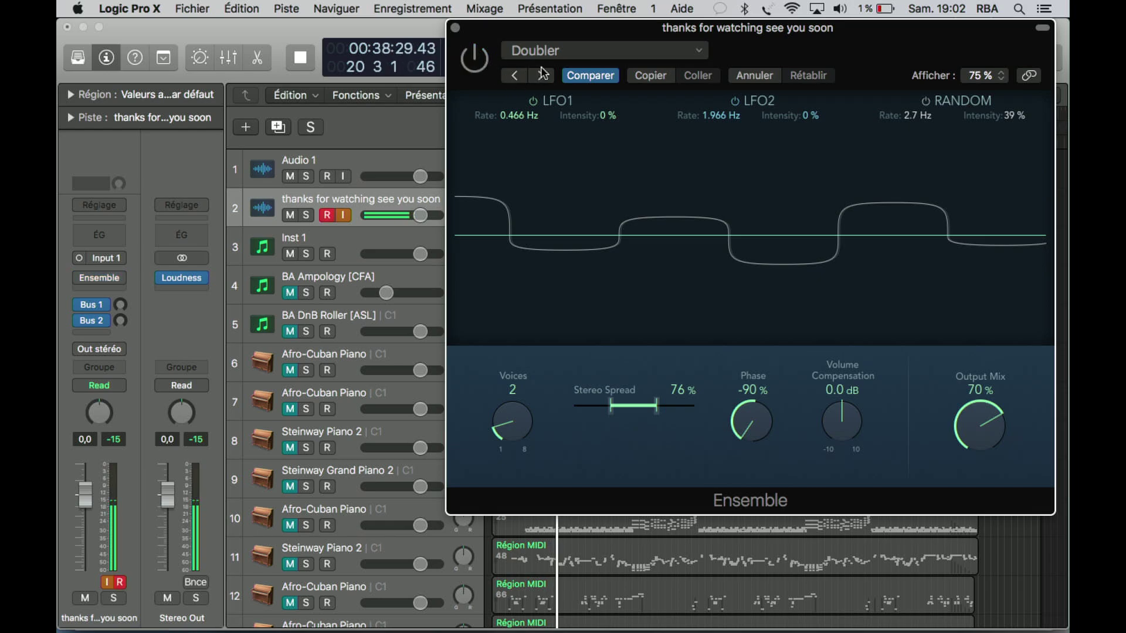
pyautogui.click(541, 76)
pyautogui.click(478, 65)
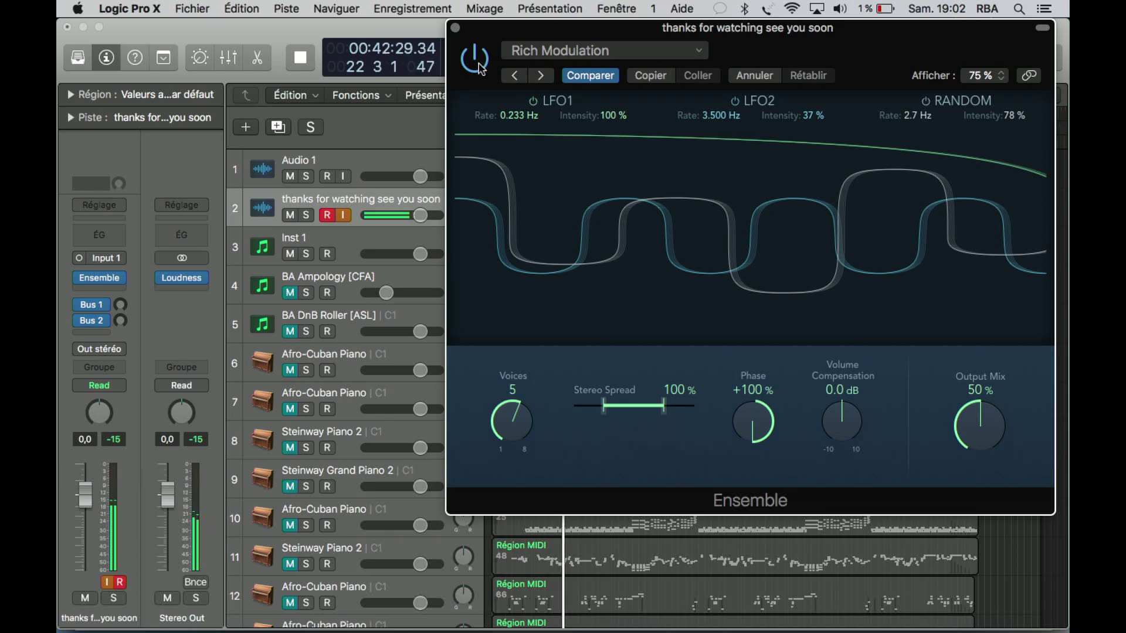
pyautogui.click(484, 70)
# Audition the Screen Door and Symphonic 5 Voice presets of Ensemble against the bypassed sound
pyautogui.click(540, 75)
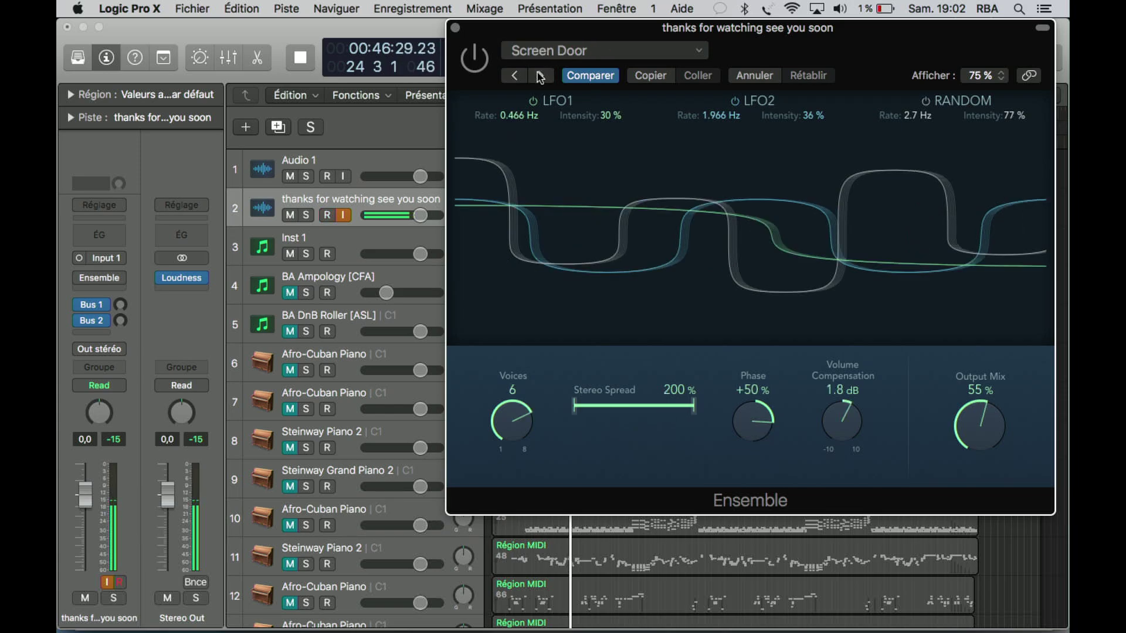
pyautogui.click(482, 66)
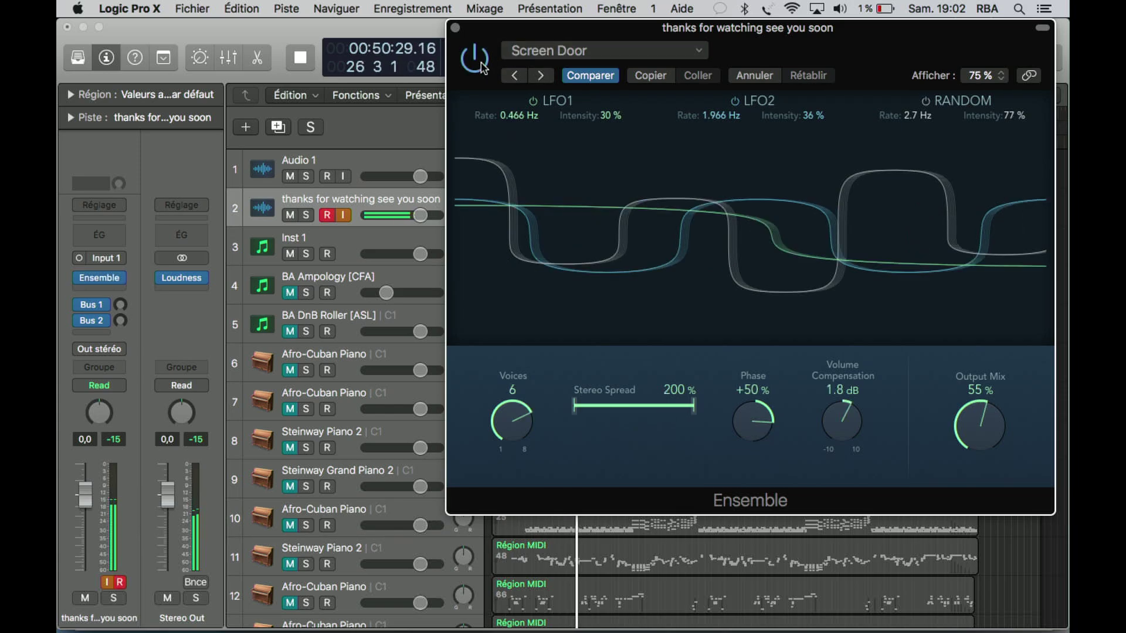
pyautogui.click(481, 65)
pyautogui.click(539, 76)
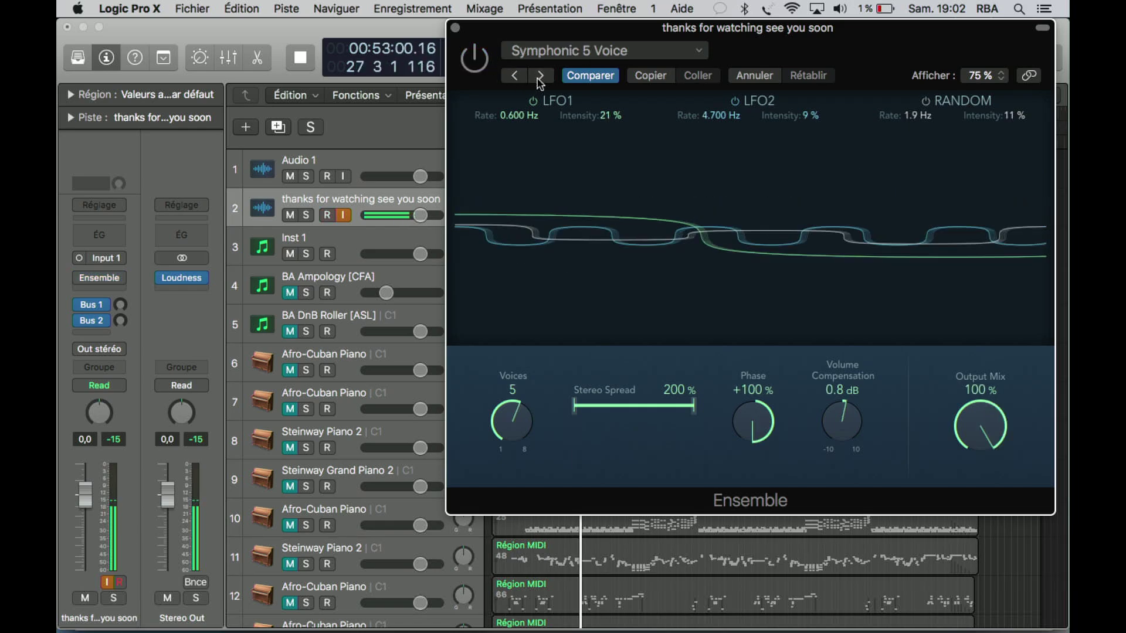
pyautogui.click(479, 64)
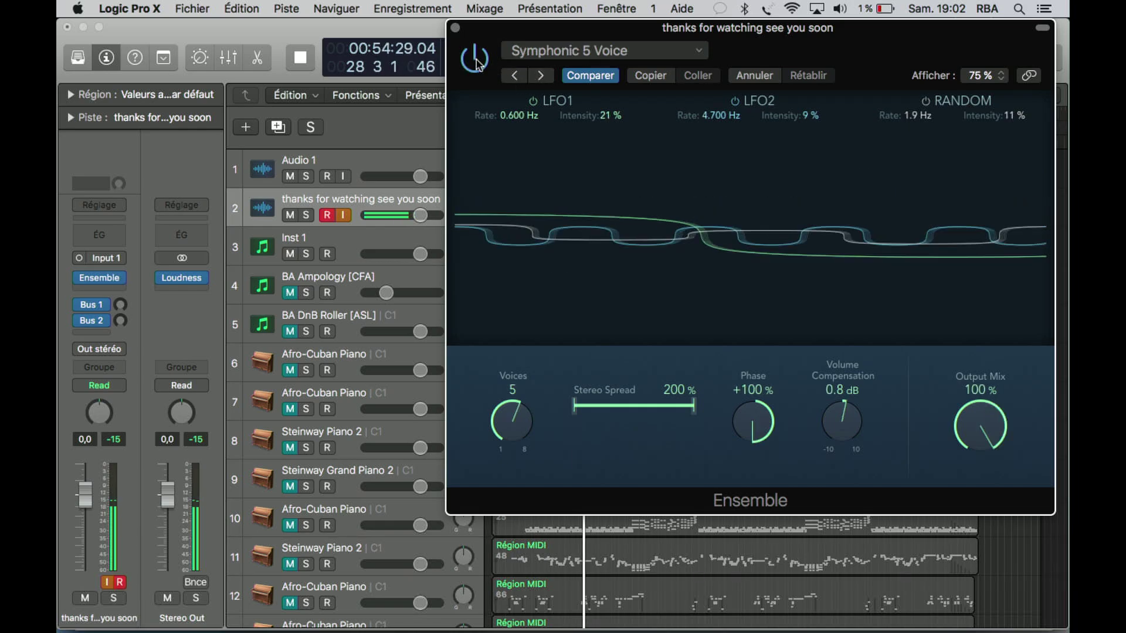
pyautogui.click(485, 64)
# Audition the Synth String Ensemble and Vintage Dimension presets, switching the effect on and off for each
pyautogui.click(540, 75)
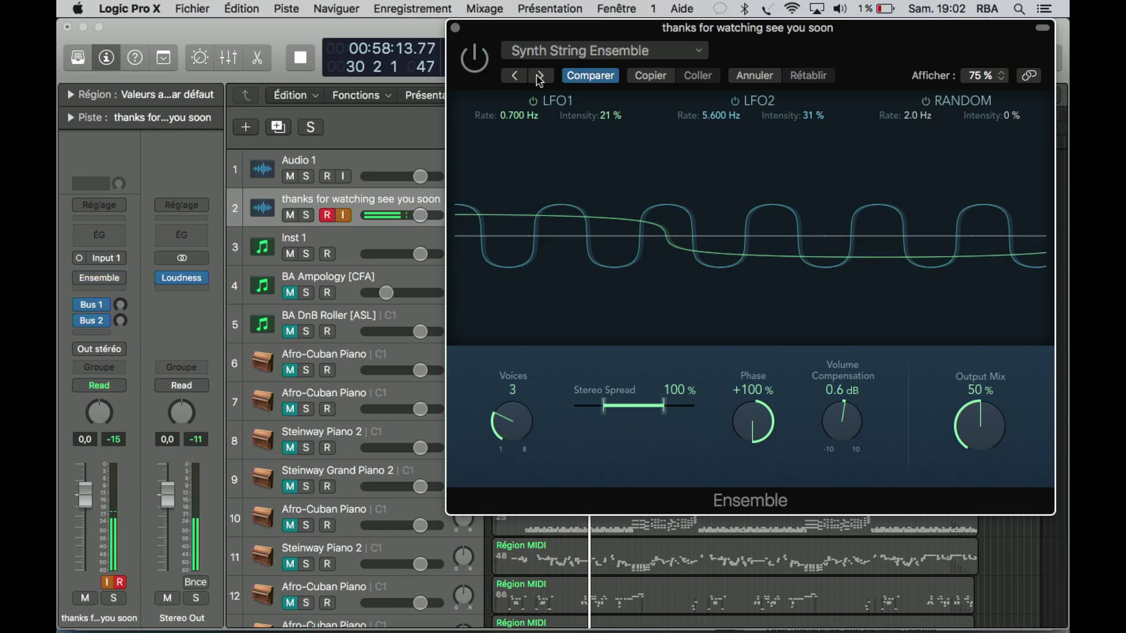
pyautogui.click(478, 63)
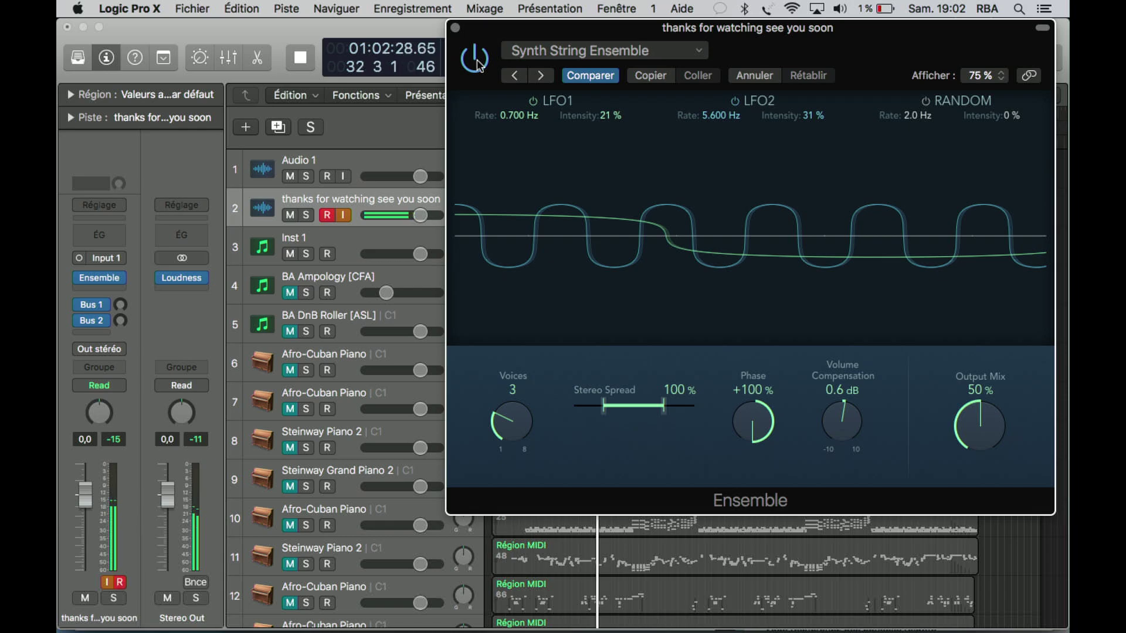
pyautogui.click(476, 60)
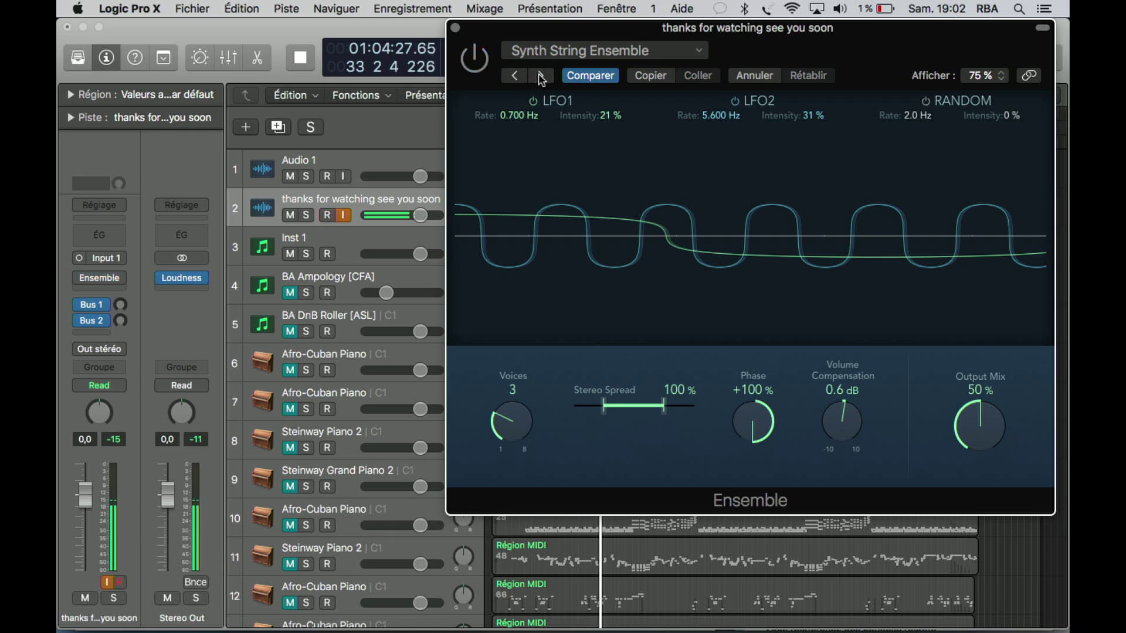
pyautogui.click(540, 75)
pyautogui.click(477, 61)
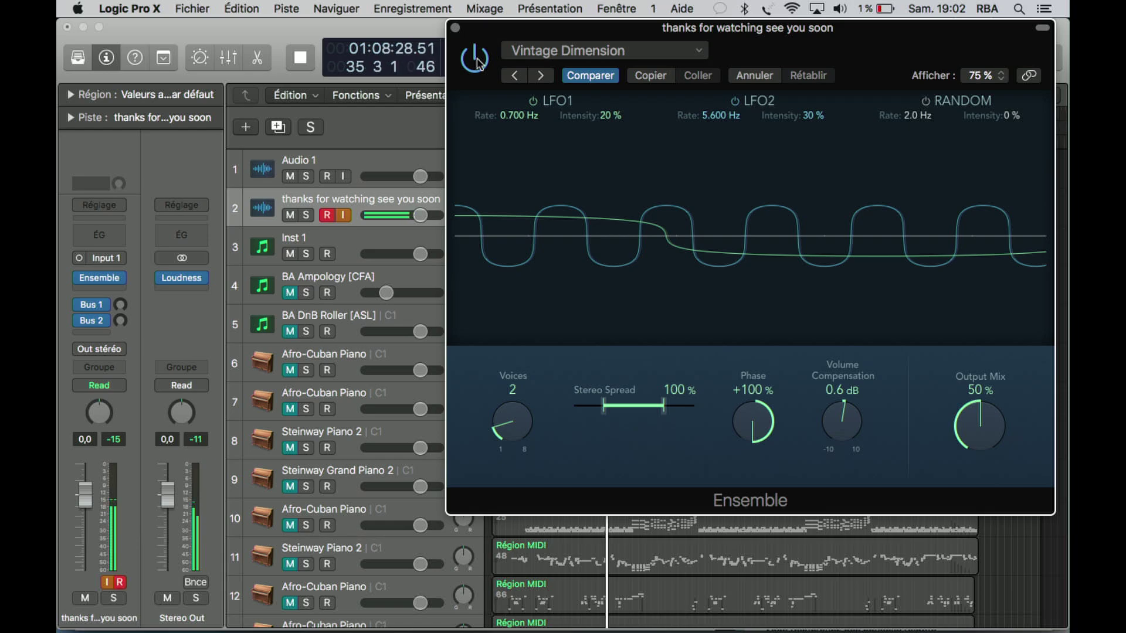
pyautogui.click(476, 61)
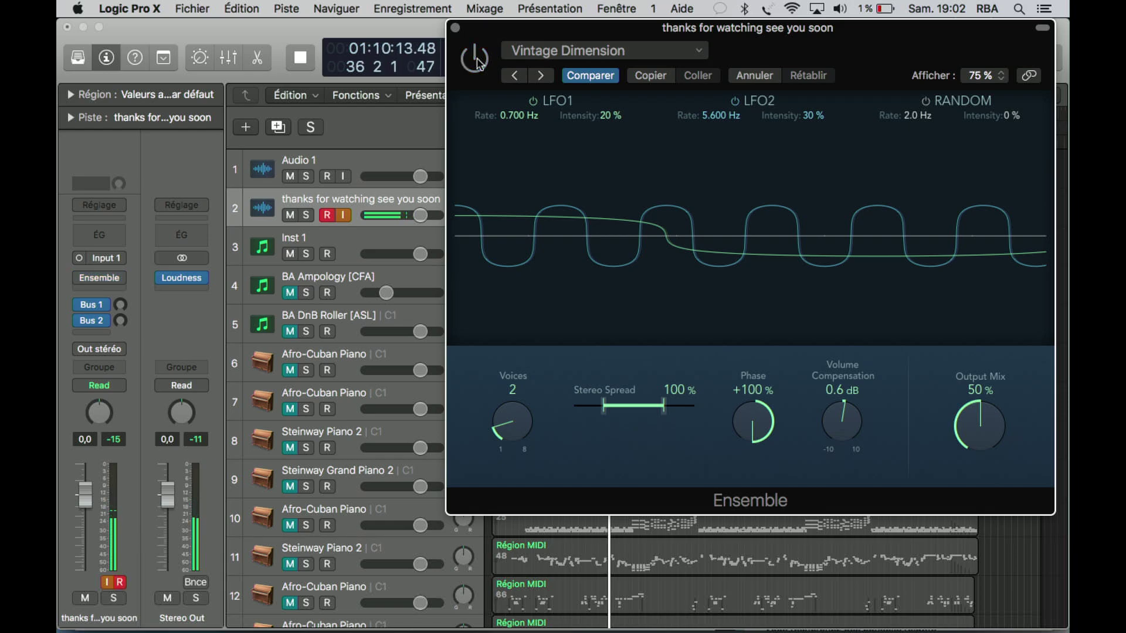
# Load the Backing Group preset with Ensemble enabled and set Voices to 8, Stereo Spread to 200%, Phase to 0% and Volume Compensation to 7.2 dB
pyautogui.click(540, 76)
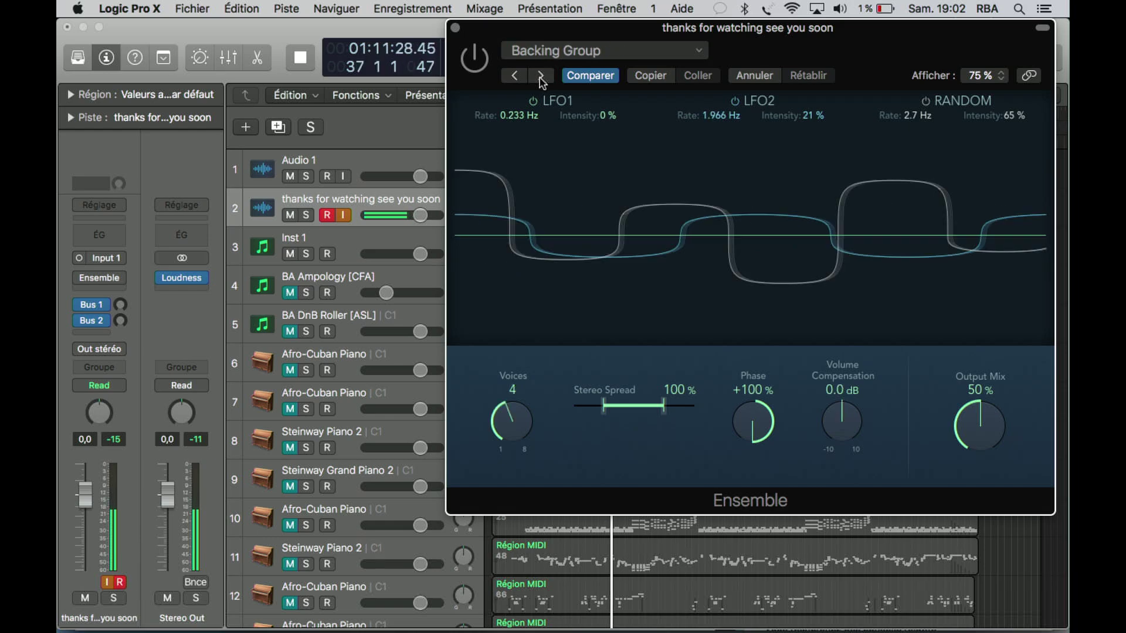
pyautogui.click(472, 58)
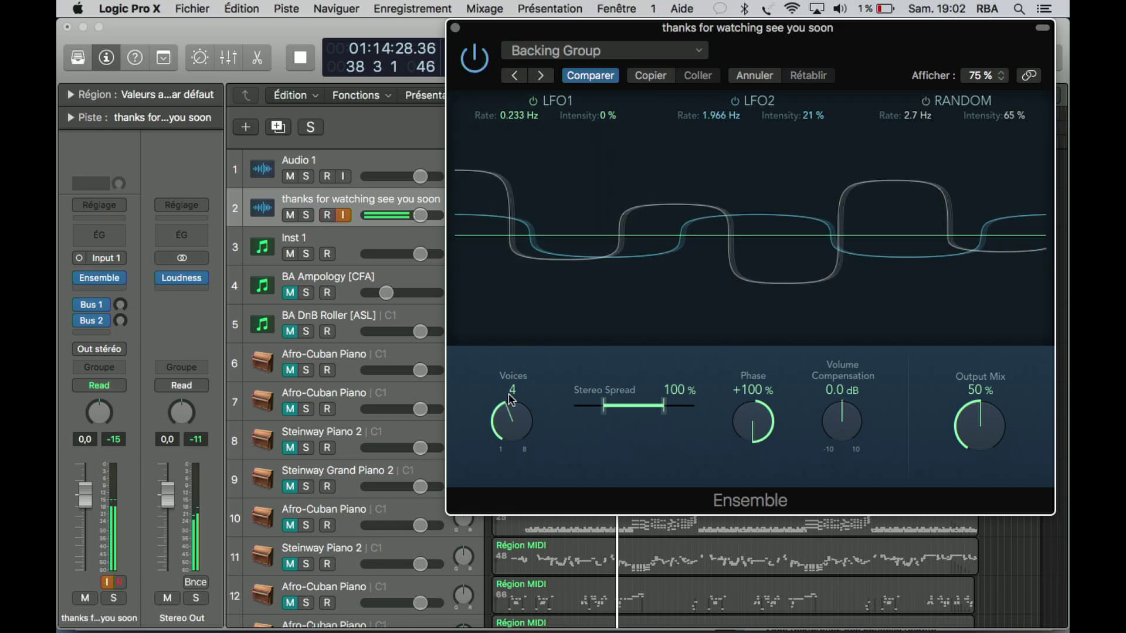
pyautogui.moveTo(511, 428); pyautogui.dragTo(526, 279)
pyautogui.moveTo(604, 406); pyautogui.dragTo(566, 406)
pyautogui.moveTo(753, 431); pyautogui.dragTo(758, 536)
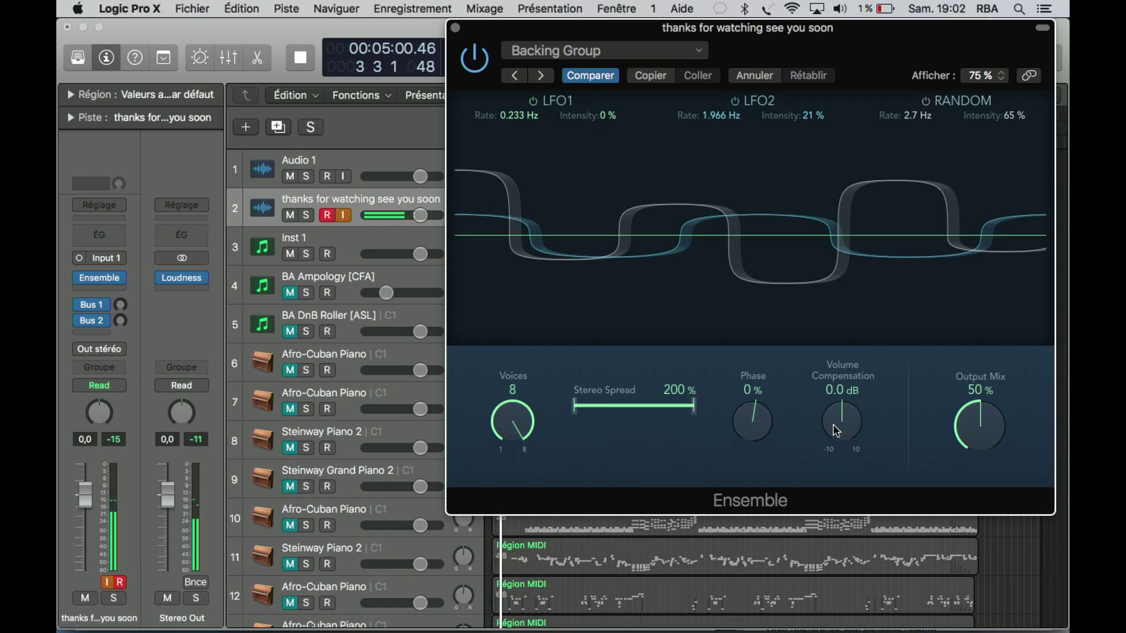
pyautogui.moveTo(836, 431); pyautogui.dragTo(854, 339)
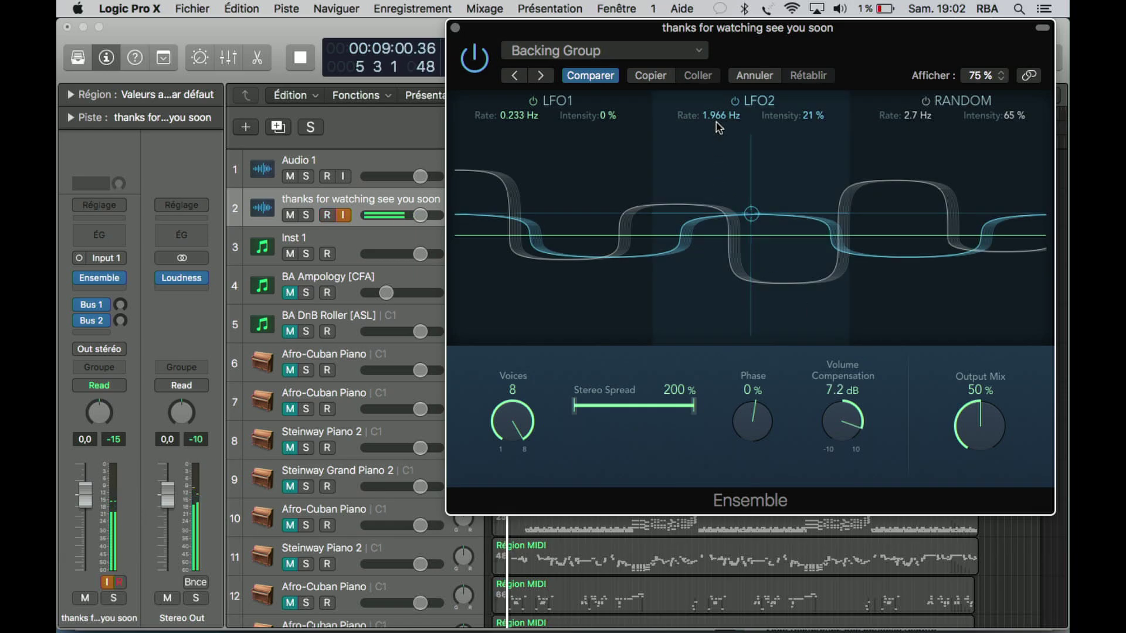
# Set LFO1 to 3.800 Hz at 68% intensity, LFO2 to 1.900 Hz at 83%, and Random to 3.6 Hz at 29%
pyautogui.moveTo(719, 118); pyautogui.dragTo(729, 50)
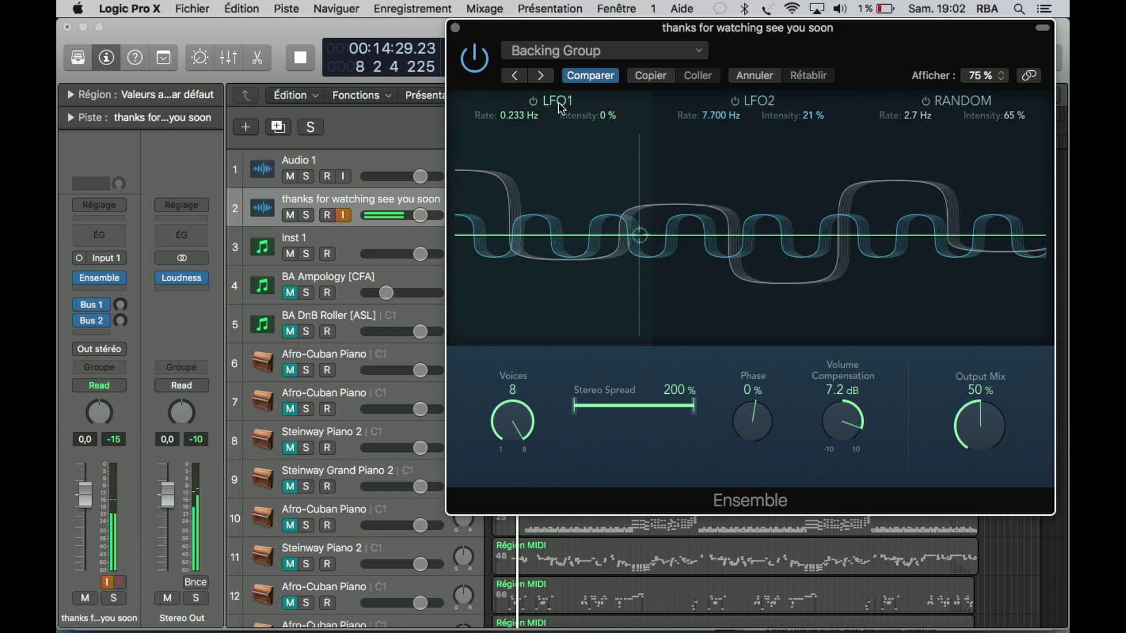
pyautogui.moveTo(641, 238); pyautogui.dragTo(545, 170)
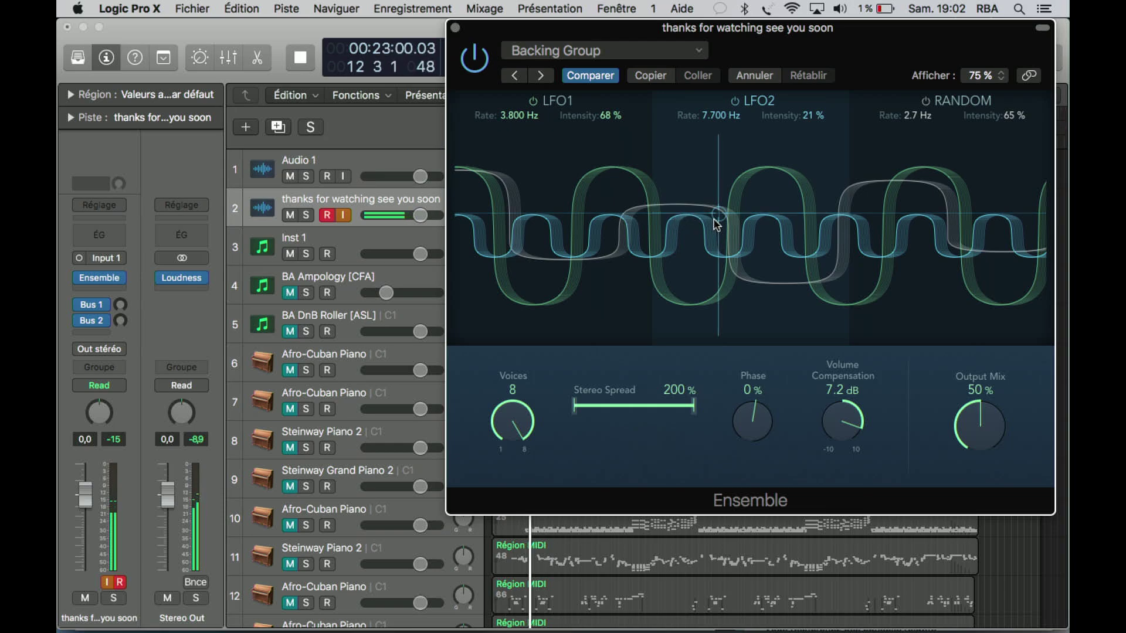
pyautogui.moveTo(720, 214); pyautogui.dragTo(754, 146)
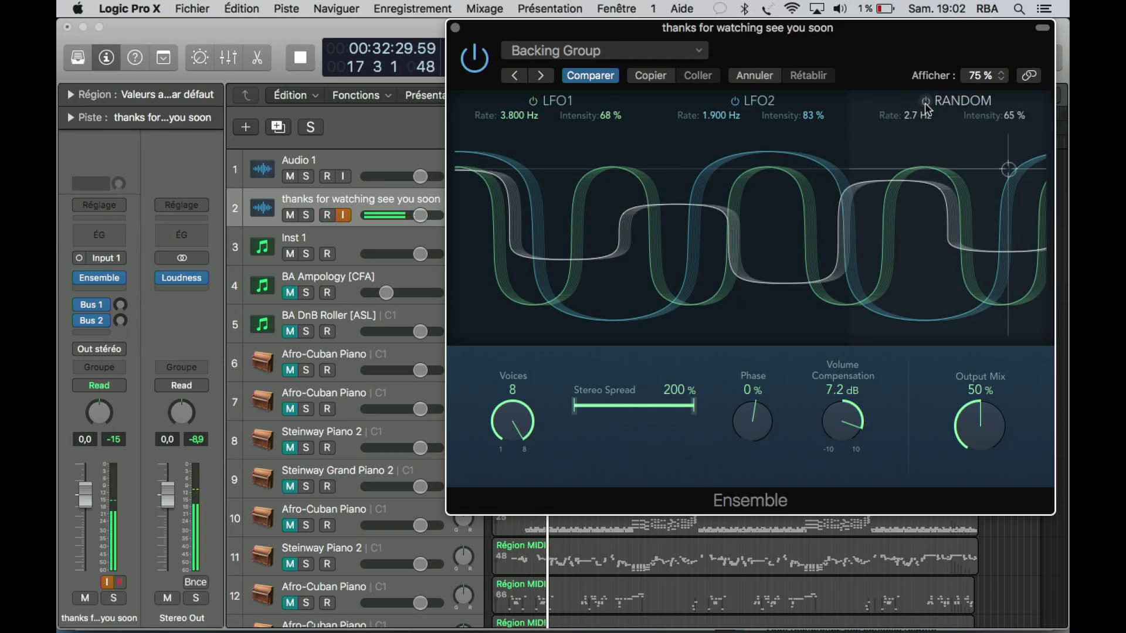
pyautogui.moveTo(1008, 171); pyautogui.dragTo(991, 212)
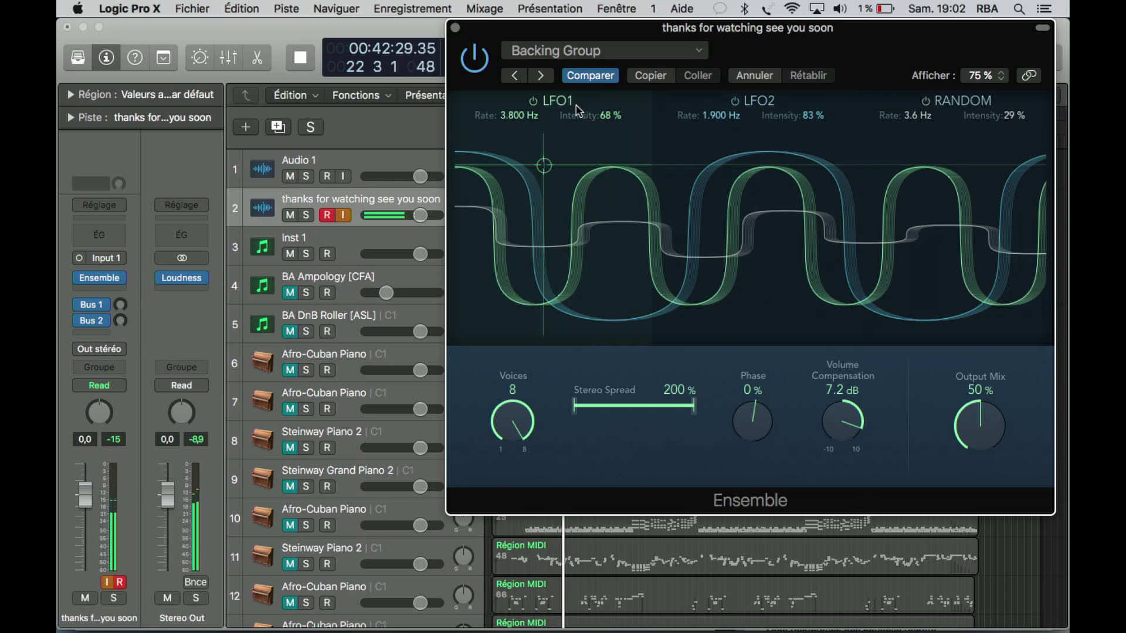
# Compare the edited Ensemble sound with the effect bypassed, leave it bypassed and rearm the Audio 1 track
pyautogui.click(478, 66)
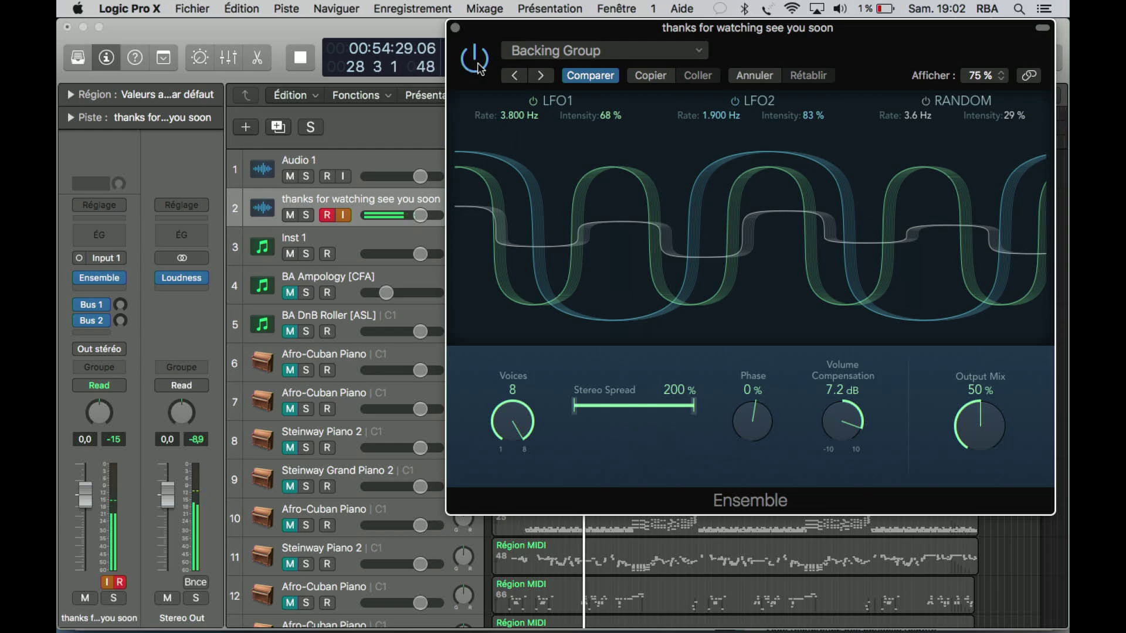
pyautogui.click(476, 63)
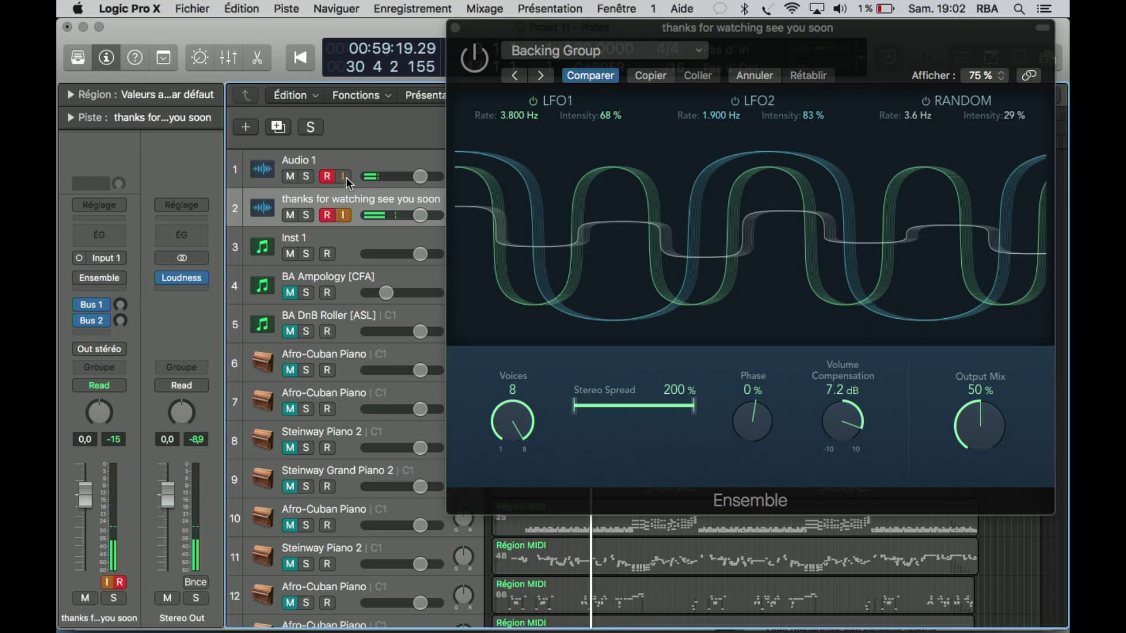
pyautogui.click(346, 178)
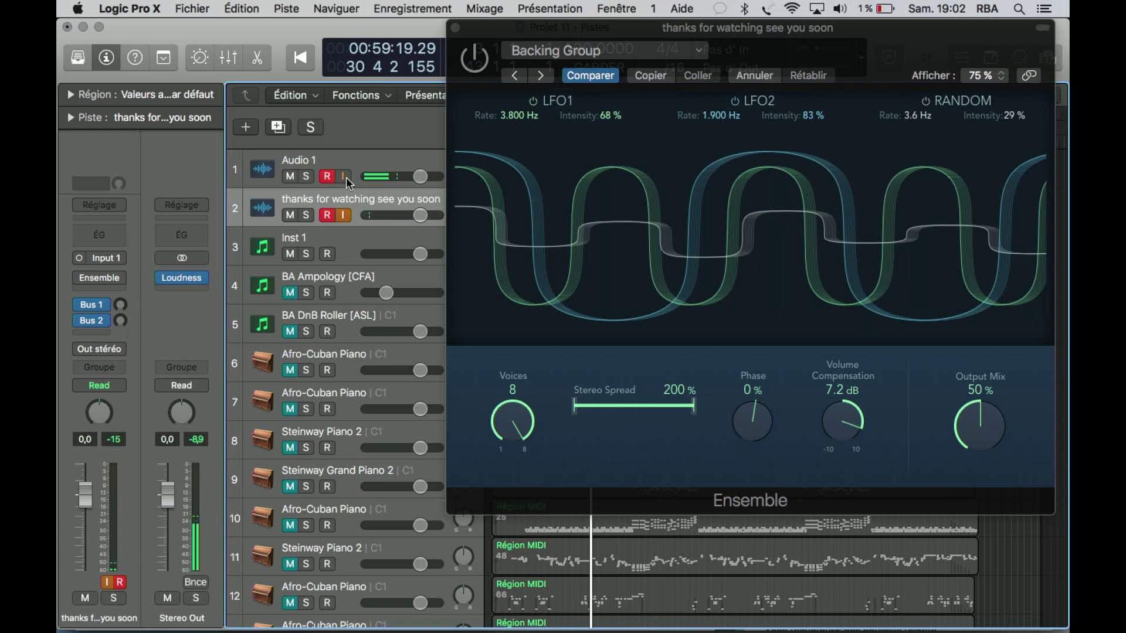